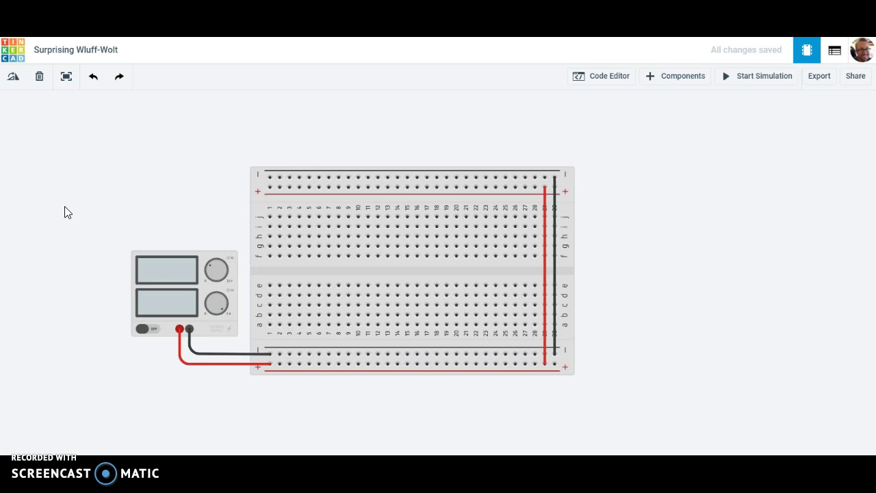
- Search the components for 'led' and drop a red LED on the canvas just above the breadboard
click(692, 80)
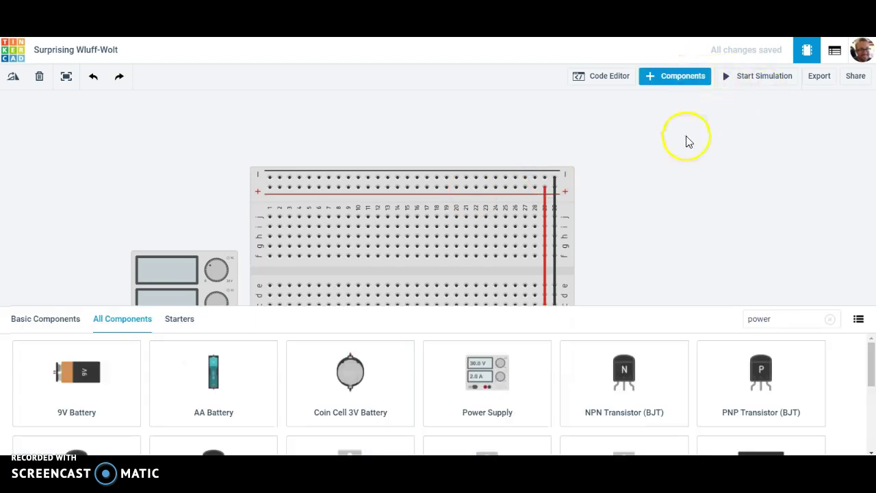
double_click(789, 325)
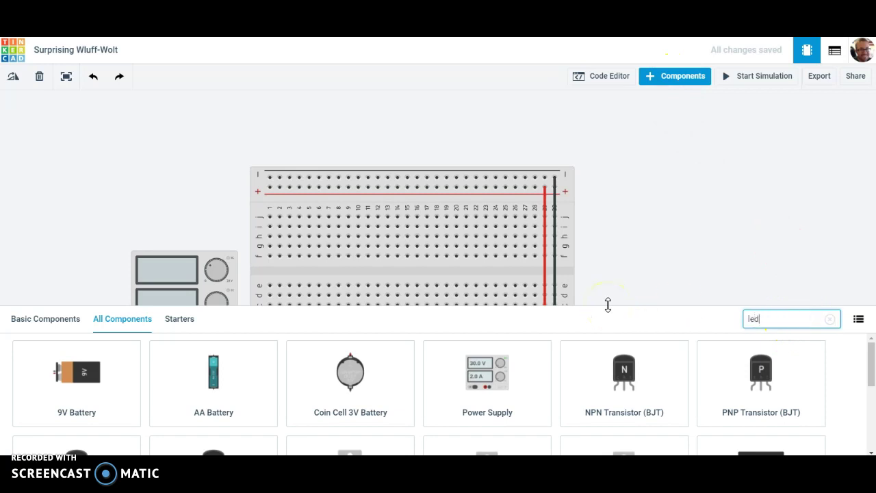
text(led)
click(75, 375)
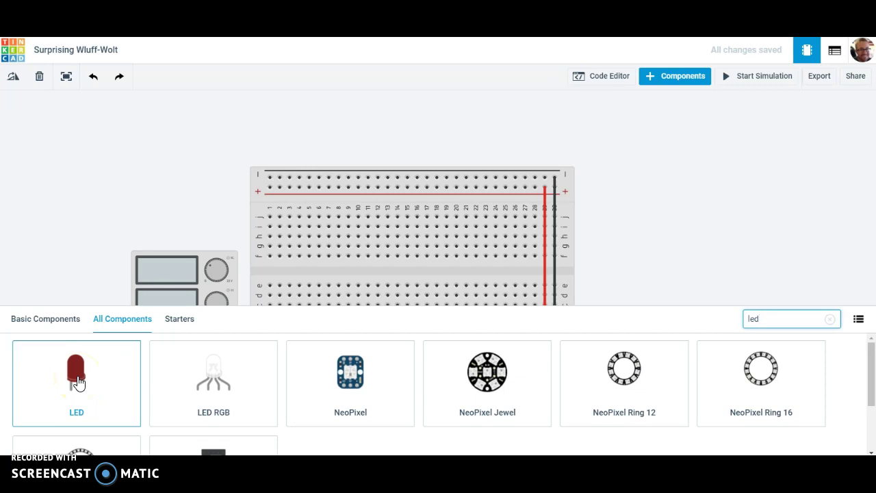
click(78, 382)
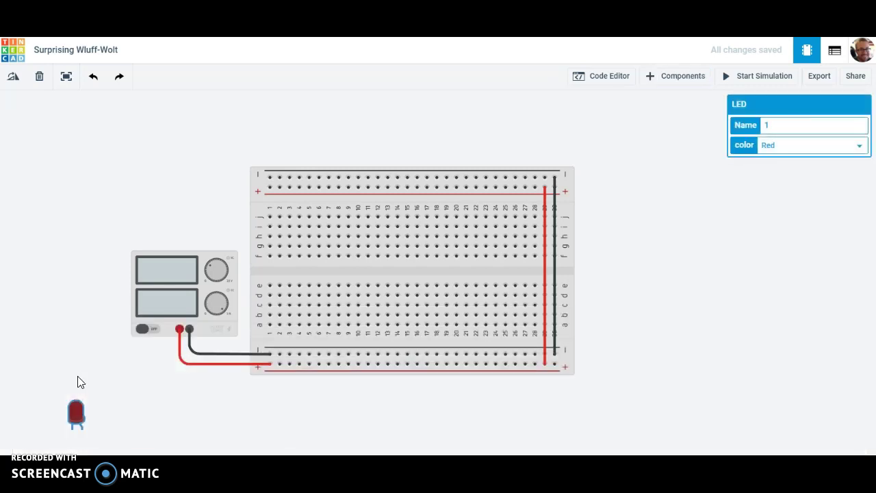
drag(77, 410, 82, 235)
drag(76, 413, 431, 124)
click(433, 133)
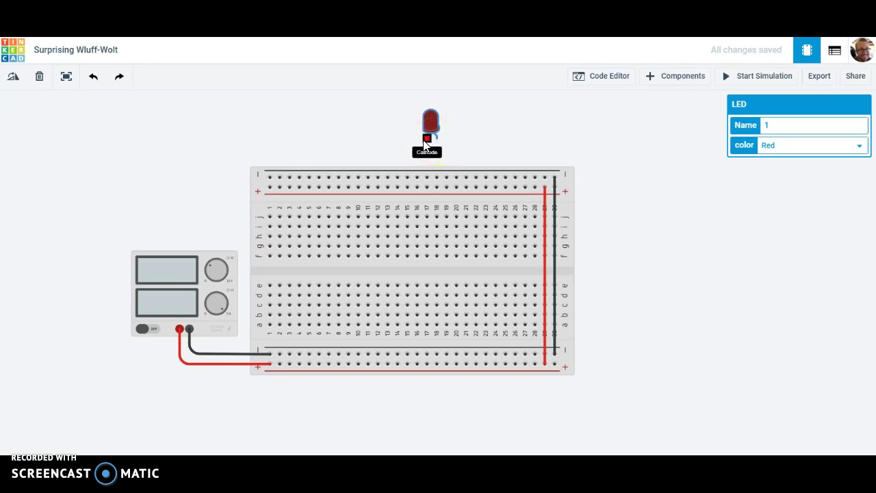
click(430, 122)
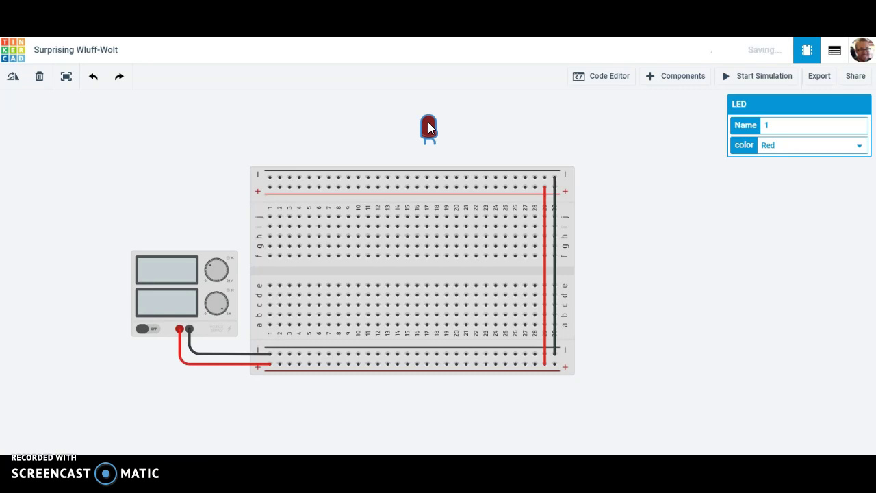
- Change the LED colour to Green and plug it into the breadboard's upper rows near column 17
click(768, 146)
click(751, 158)
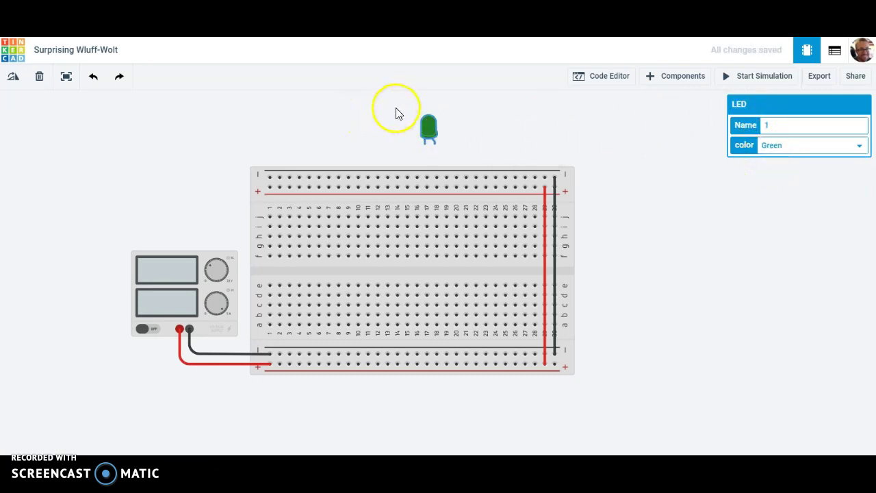
drag(433, 126, 438, 164)
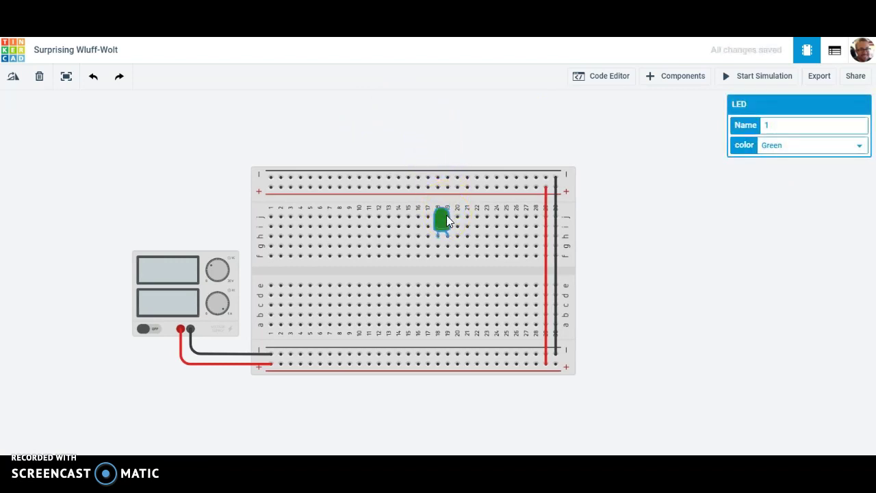
drag(446, 215, 453, 241)
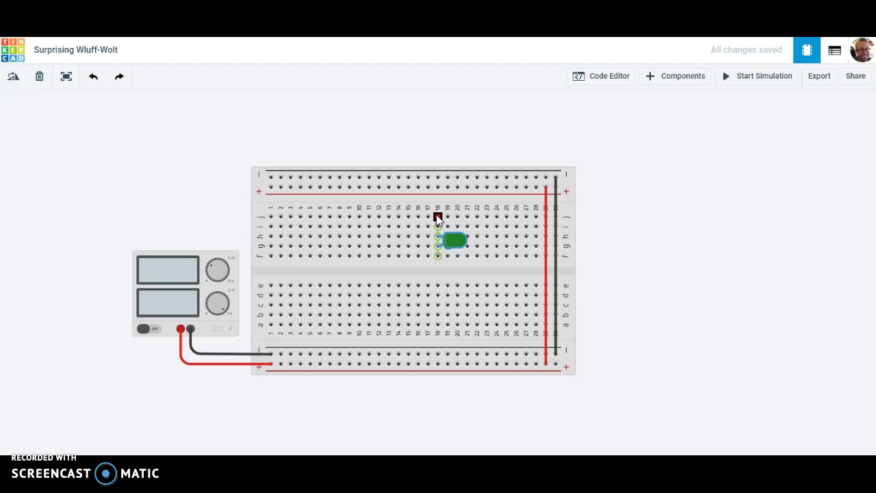
drag(438, 218, 442, 274)
drag(436, 238, 443, 156)
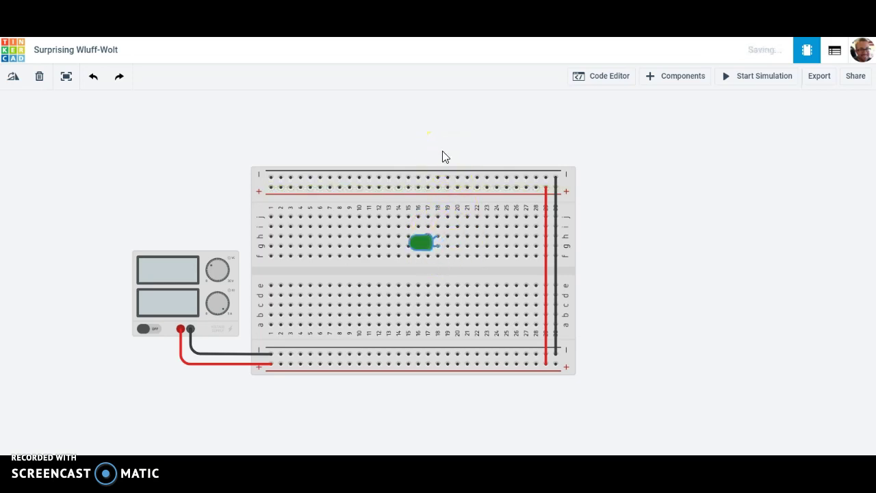
click(446, 188)
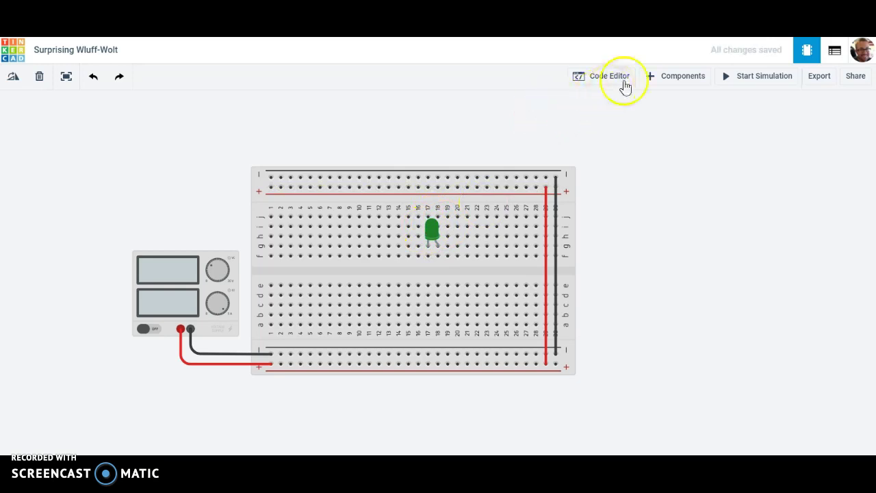
- Search 'resistor' and lay a 1 kΩ resistor horizontally on the breadboard, touching the green LED's left leg
click(665, 78)
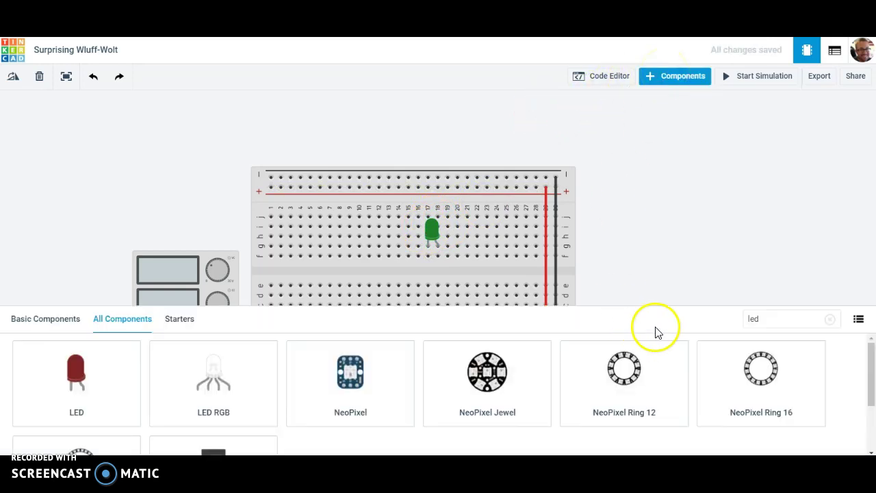
click(788, 319)
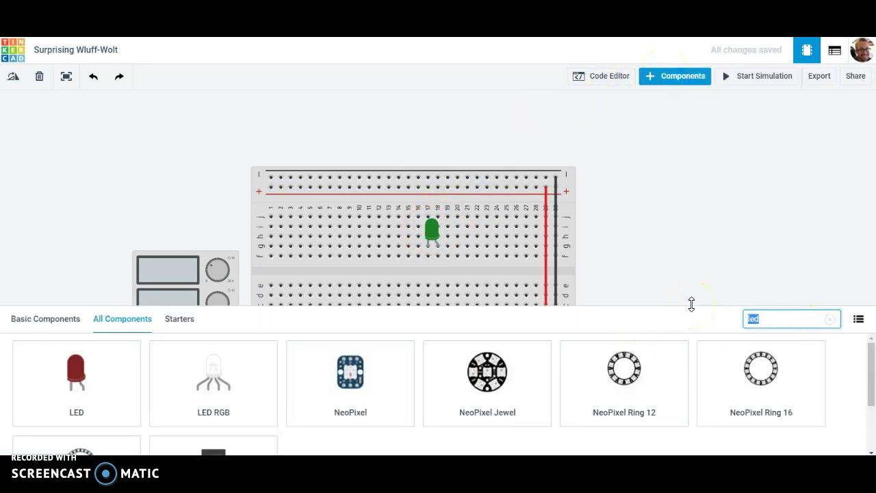
text(resistor)
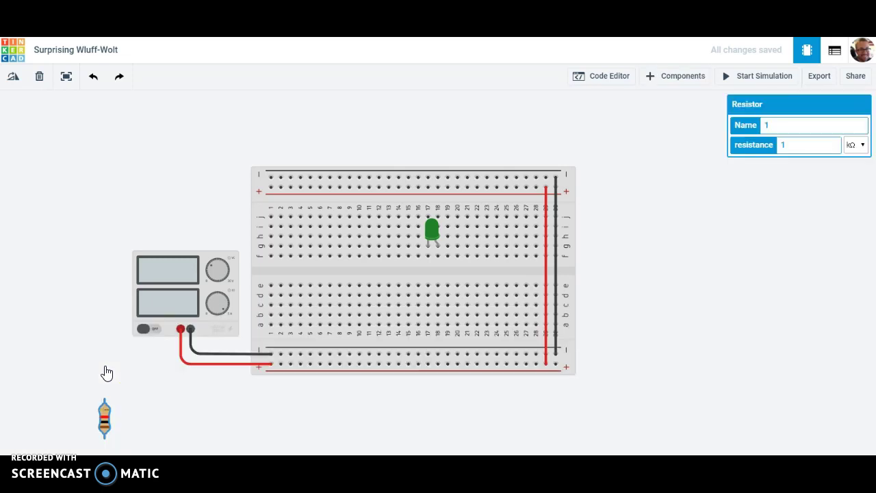
drag(286, 327, 478, 232)
drag(470, 233, 399, 228)
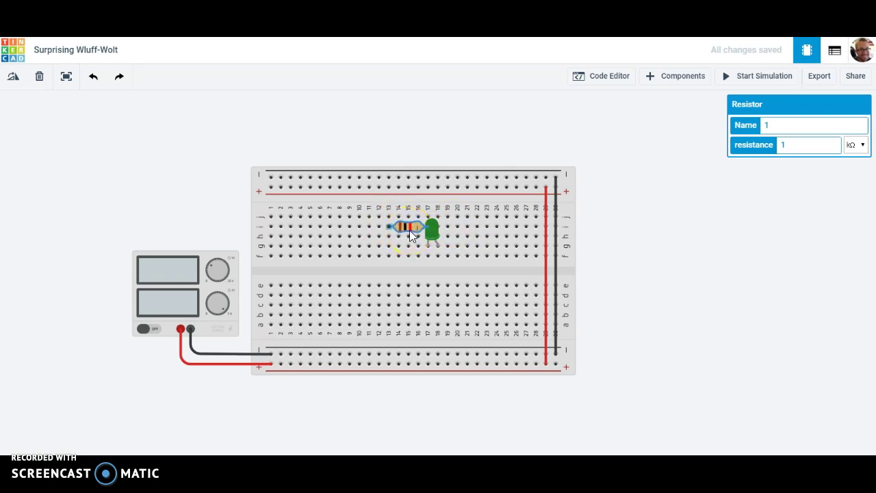
click(417, 243)
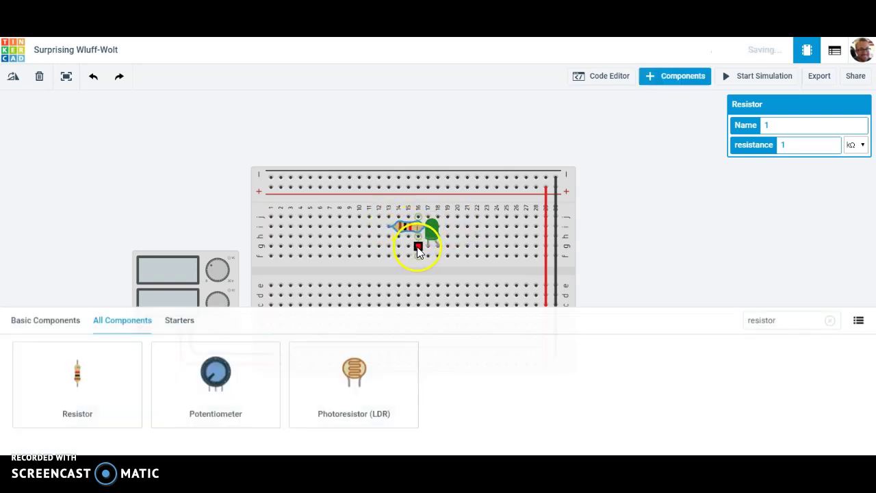
click(563, 215)
click(423, 210)
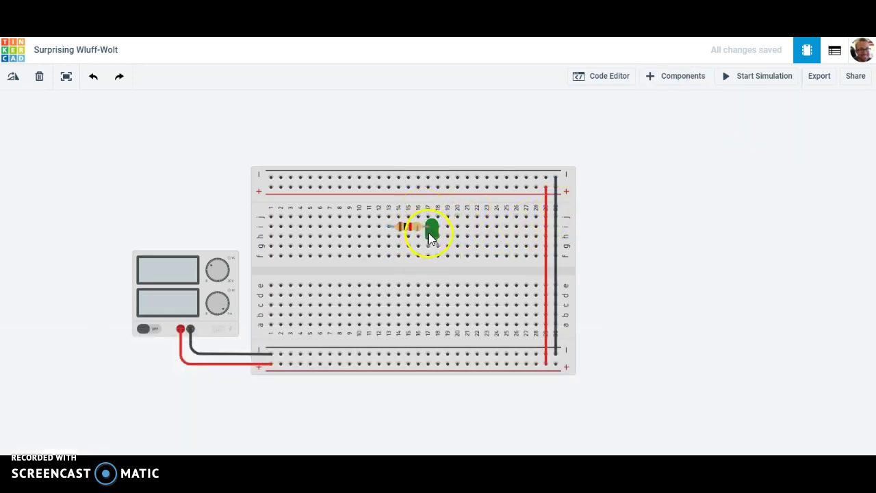
mouse_move(429, 233)
mouse_down()
mouse_move(447, 247)
mouse_move(430, 236)
mouse_up()
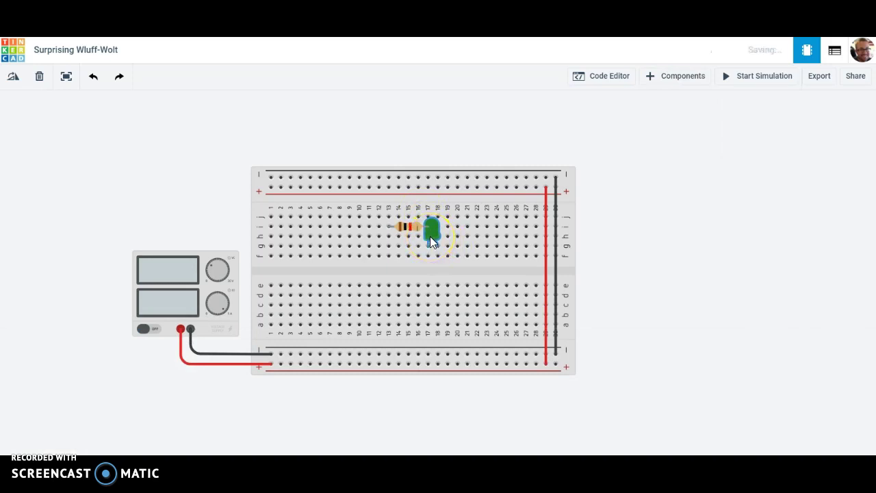
- Adjust the LED's leg, then run a black wire from the resistor's left end to the top rail
click(413, 230)
drag(427, 243, 428, 256)
drag(389, 219, 388, 180)
click(778, 126)
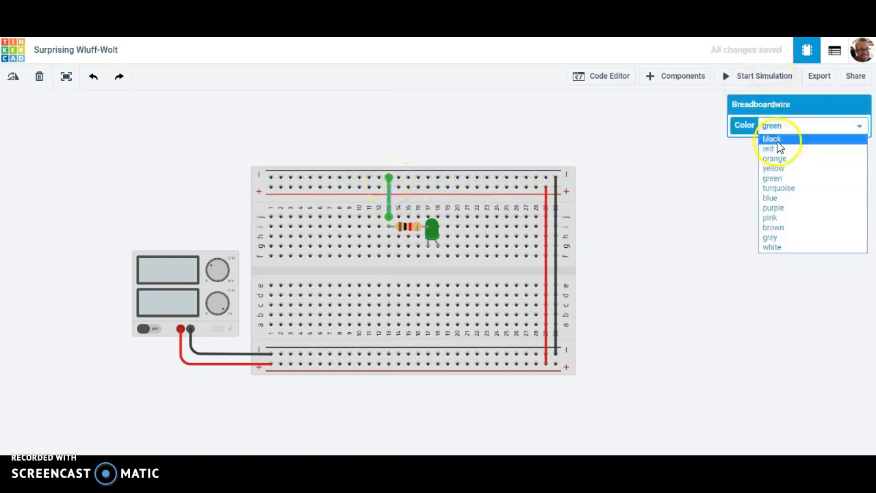
click(770, 139)
click(402, 147)
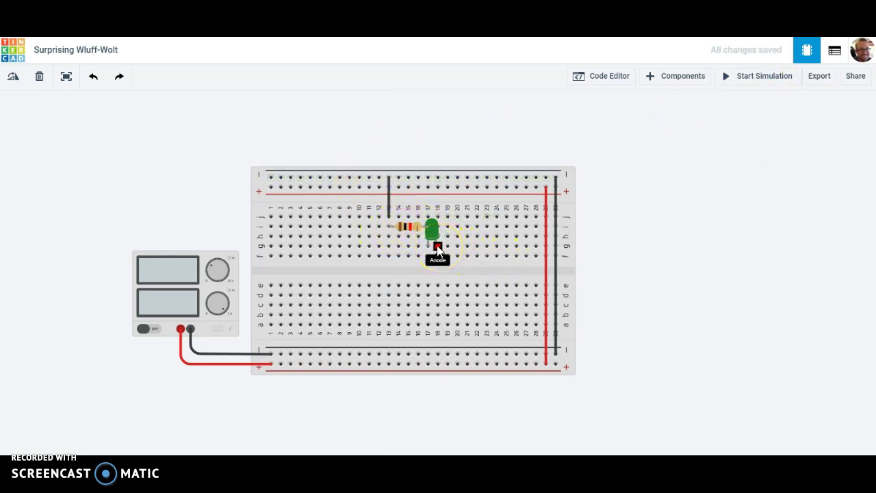
mouse_move(427, 249)
mouse_down()
mouse_move(429, 262)
mouse_move(427, 231)
mouse_up()
click(388, 228)
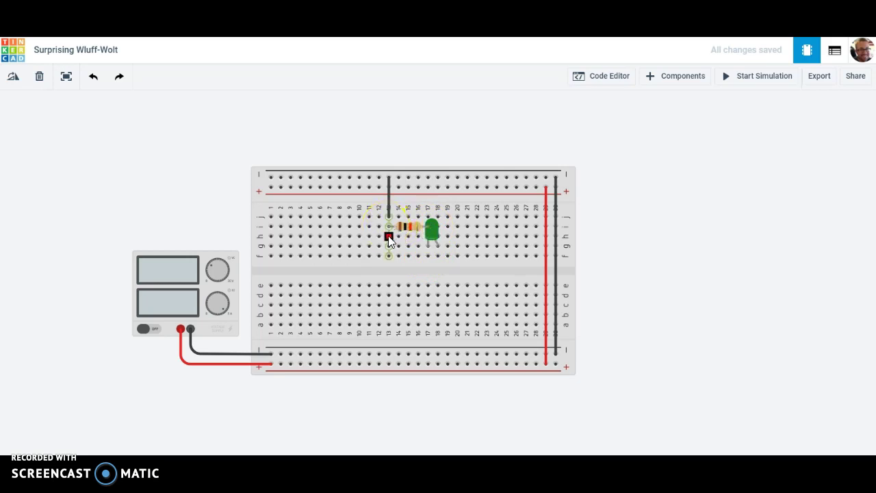
click(388, 216)
click(389, 179)
click(555, 177)
click(556, 353)
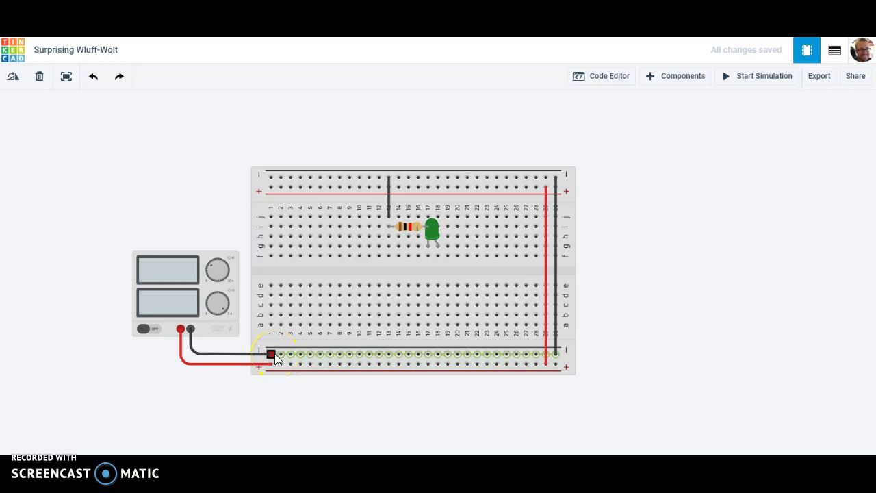
mouse_move(276, 359)
mouse_down()
mouse_move(438, 351)
mouse_move(441, 251)
mouse_move(536, 213)
mouse_up()
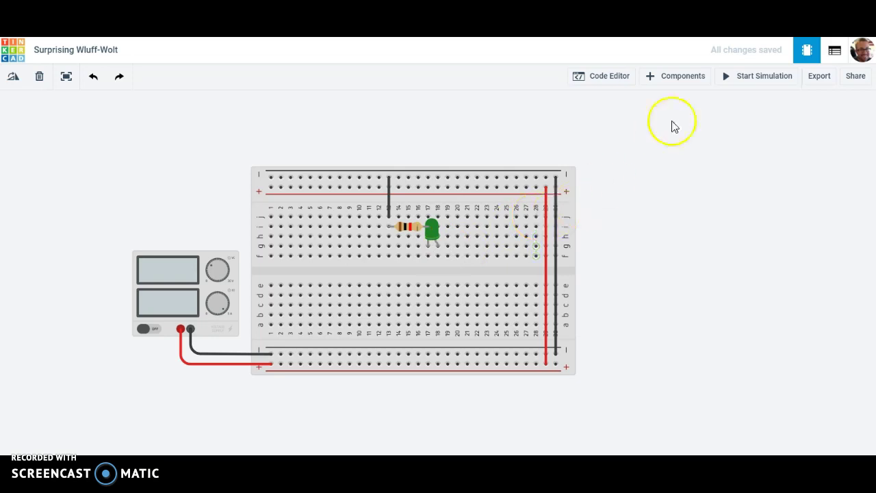
- Search 'pus' and seat a pushbutton across the breadboard's centre gap just below the green LED
click(676, 79)
drag(779, 323, 743, 323)
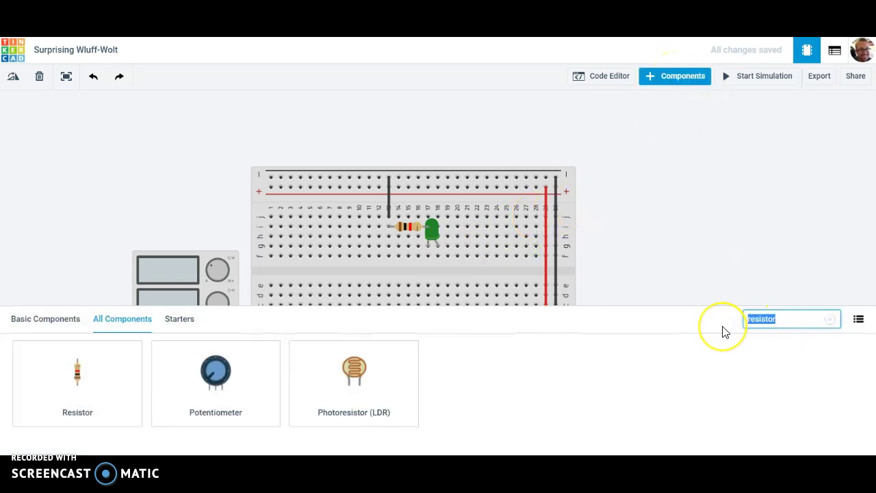
text(push)
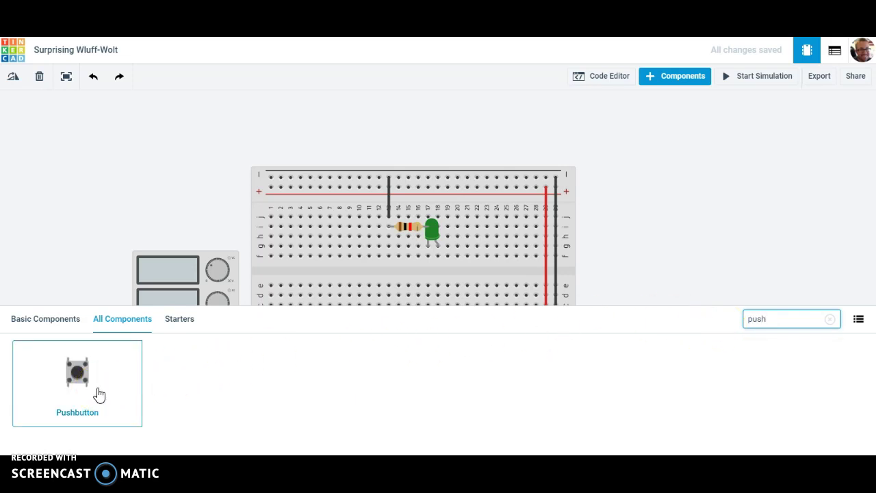
click(99, 394)
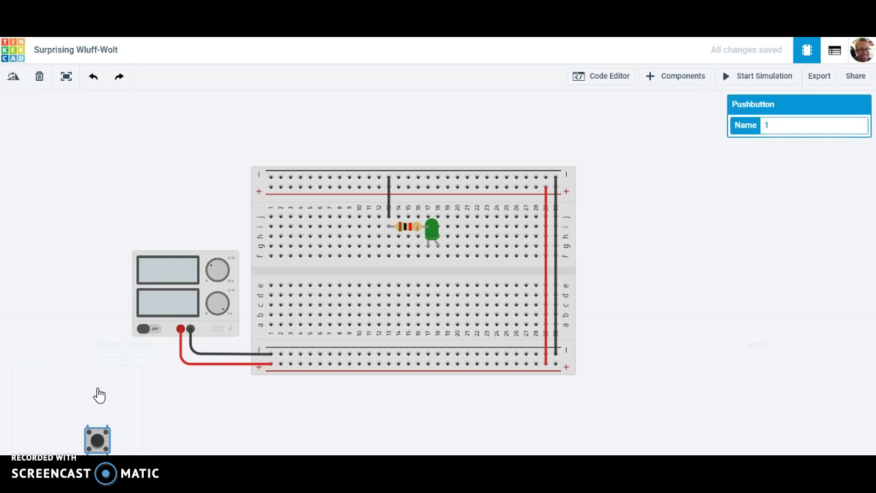
drag(88, 430, 103, 296)
drag(103, 293, 356, 271)
drag(446, 281, 447, 272)
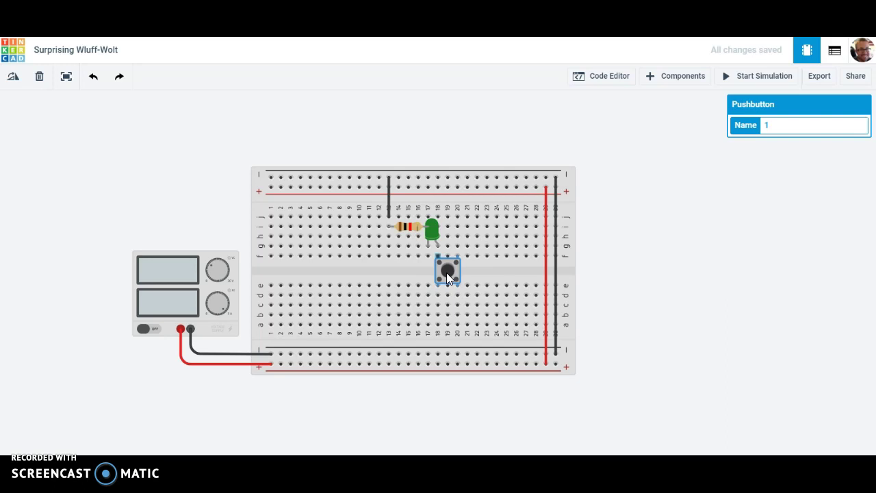
click(153, 139)
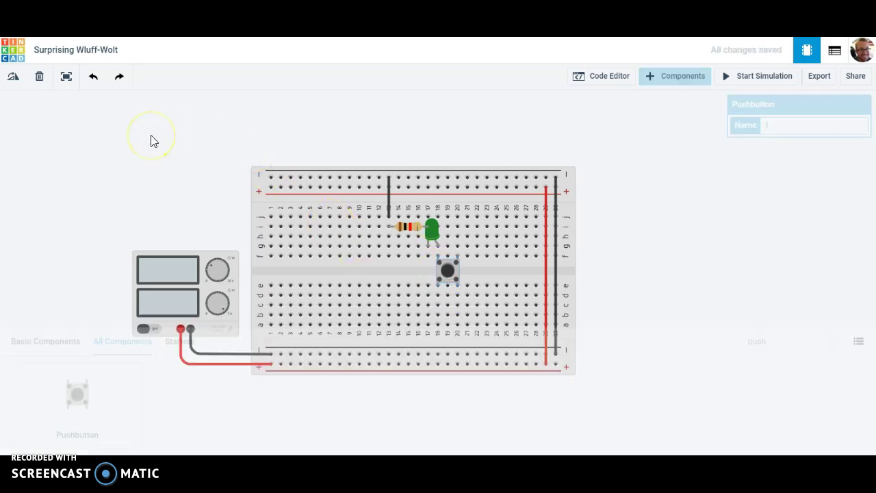
click(438, 259)
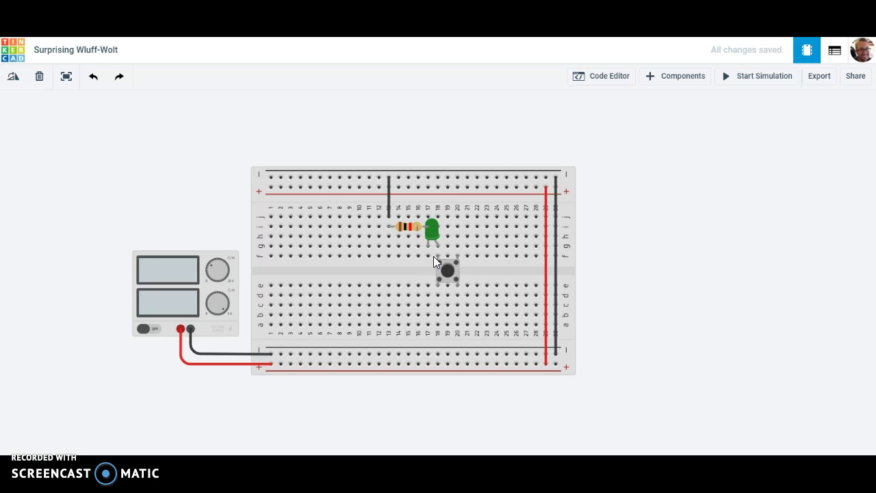
drag(434, 261, 438, 291)
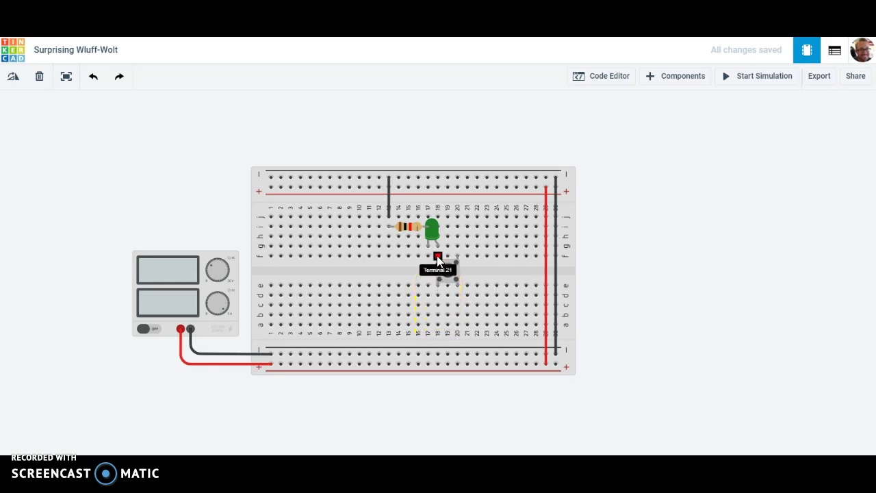
drag(439, 261, 437, 300)
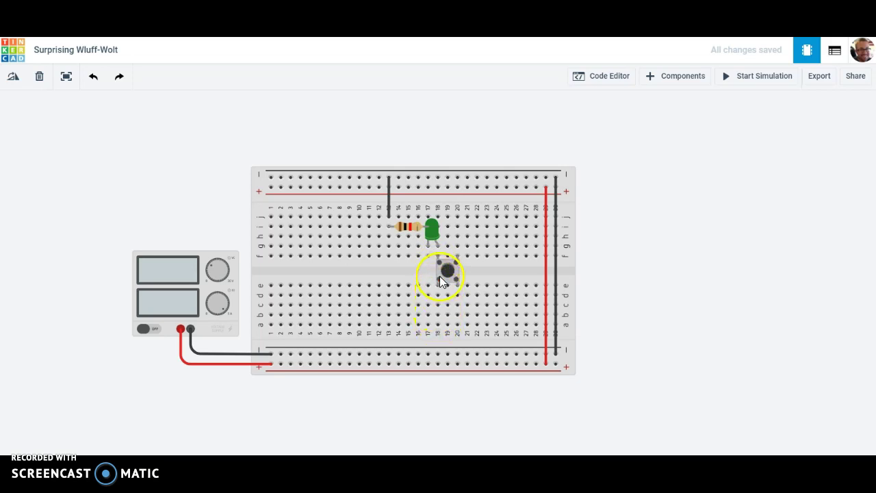
click(437, 257)
- Draw a red wire from the bottom positive rail at column 20 up to the pushbutton's lower leg
drag(436, 259, 443, 367)
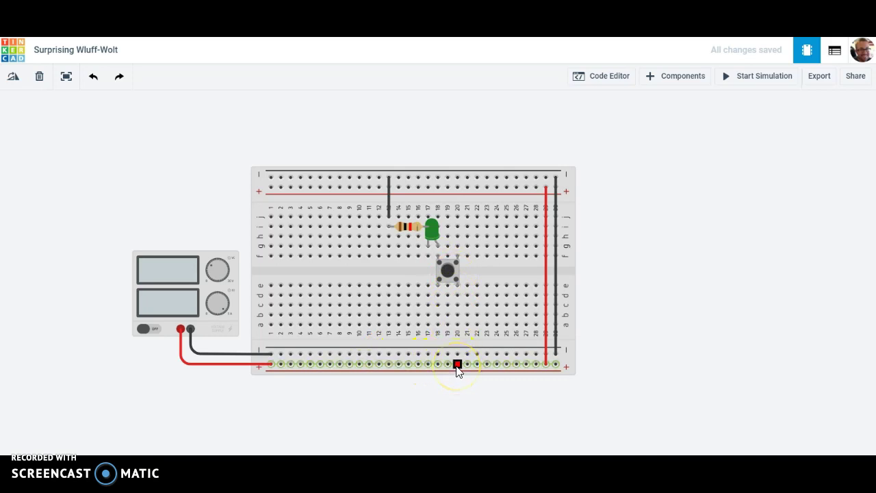
drag(457, 365, 457, 325)
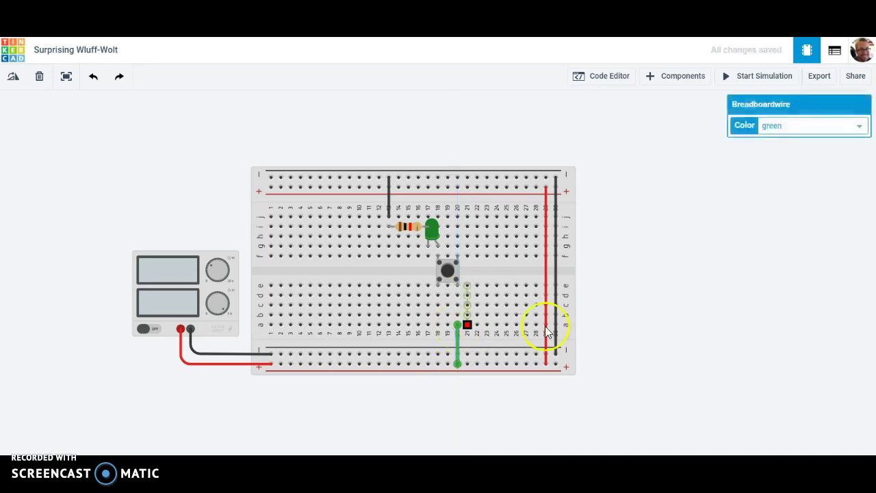
click(779, 130)
click(770, 148)
click(675, 267)
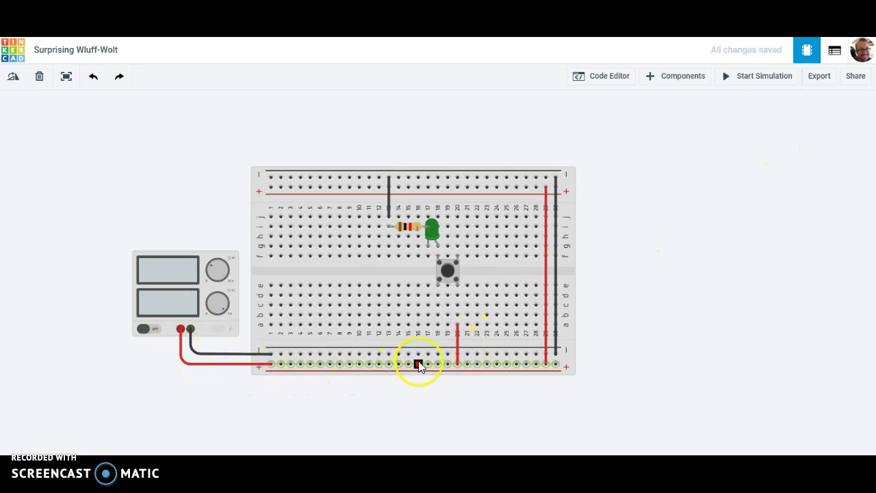
click(458, 363)
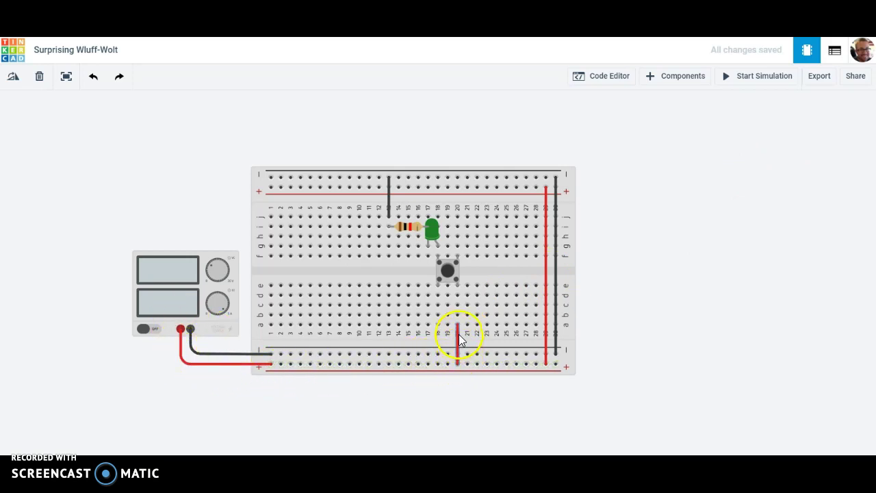
click(457, 287)
- Nudge the pushbutton back into place across the centre gap
click(443, 265)
click(438, 259)
drag(438, 260, 450, 276)
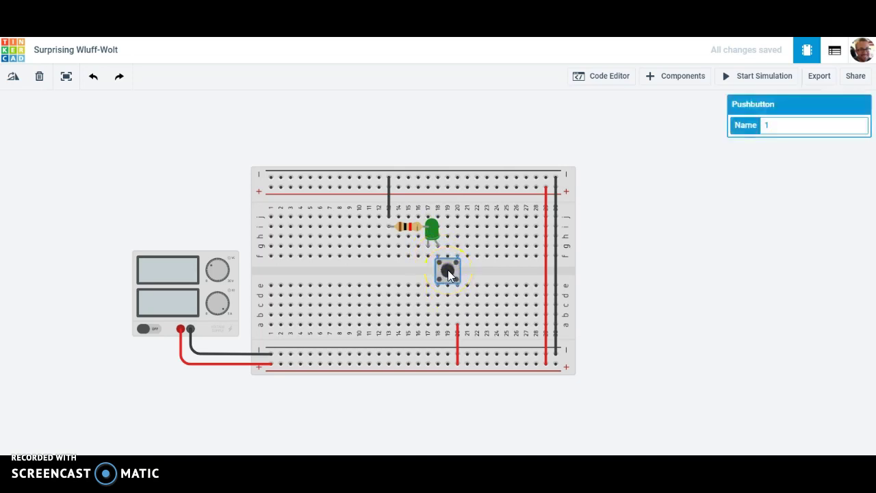
click(641, 224)
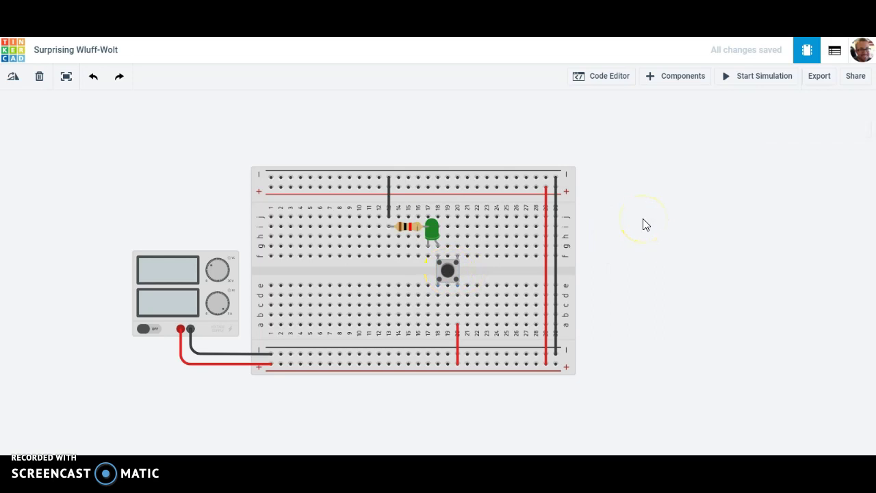
- Run the circuit simulation briefly, then stop it
click(769, 50)
click(759, 80)
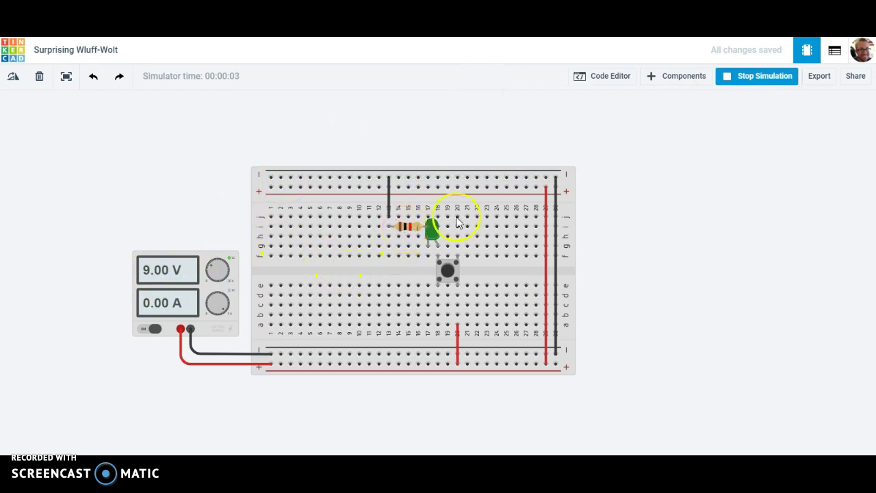
click(725, 77)
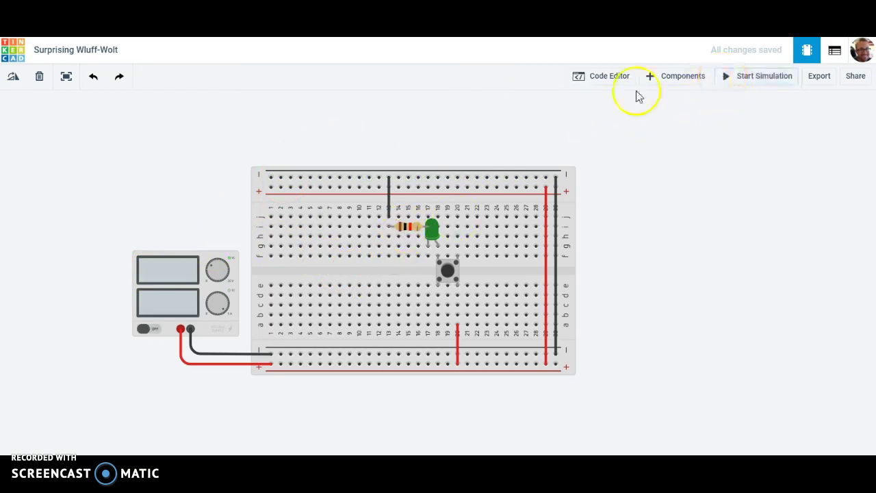
- Change the resistor's resistance from 1 kΩ to 330 Ω
click(405, 229)
click(424, 115)
click(413, 230)
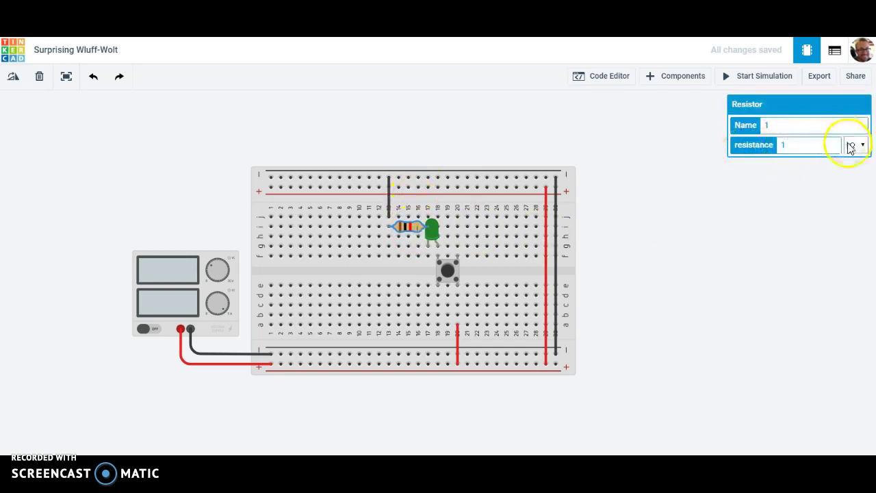
double_click(810, 146)
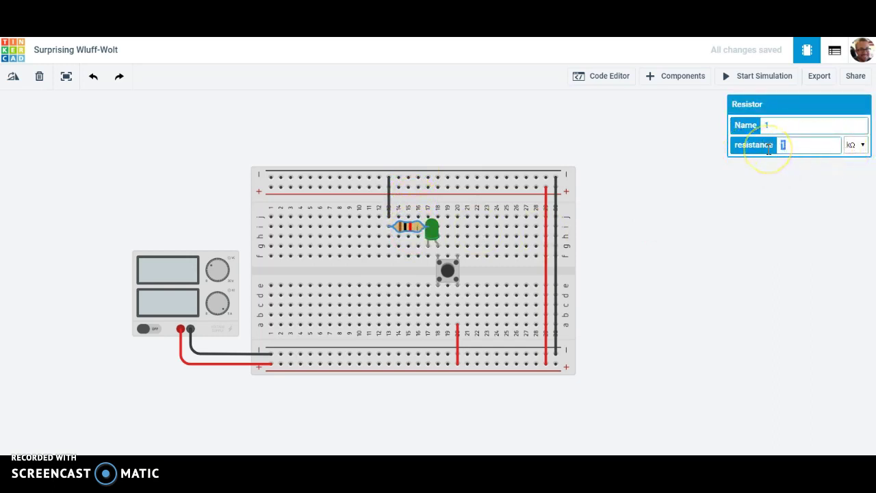
text(330)
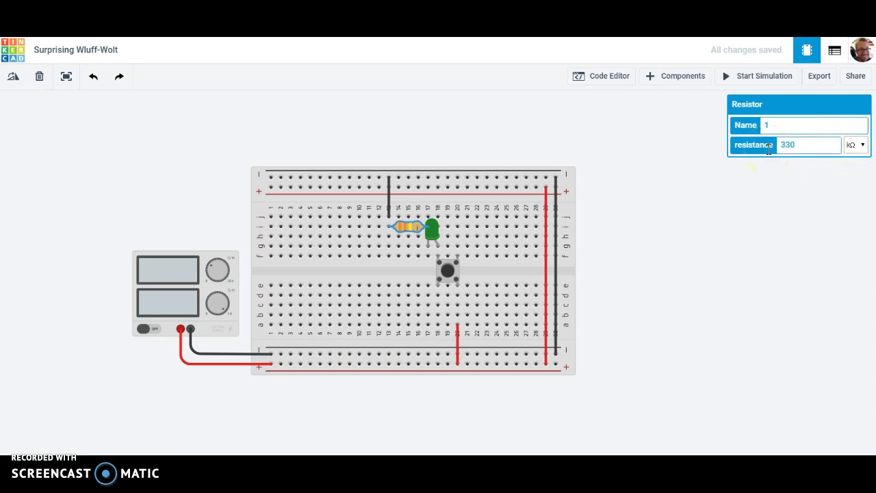
click(853, 148)
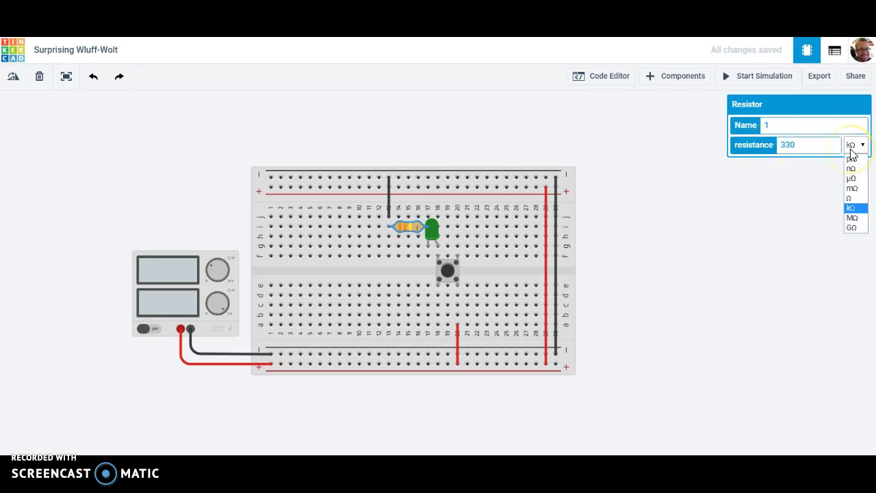
click(849, 198)
click(761, 237)
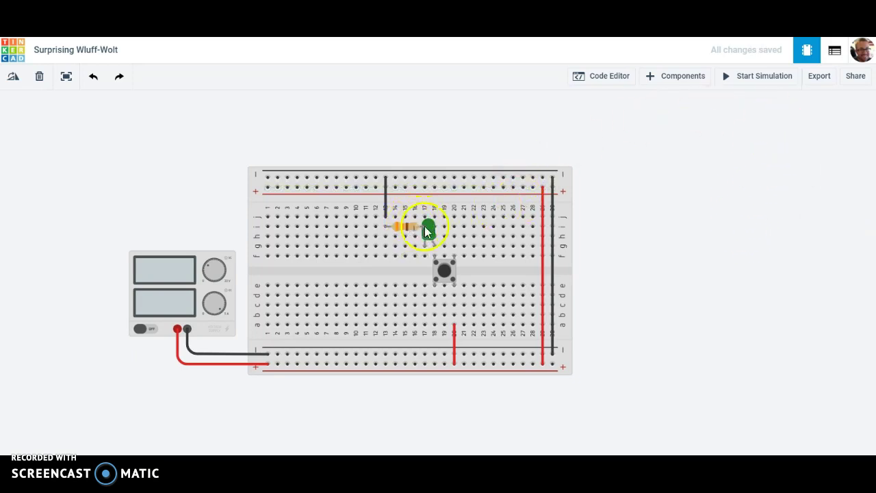
click(733, 86)
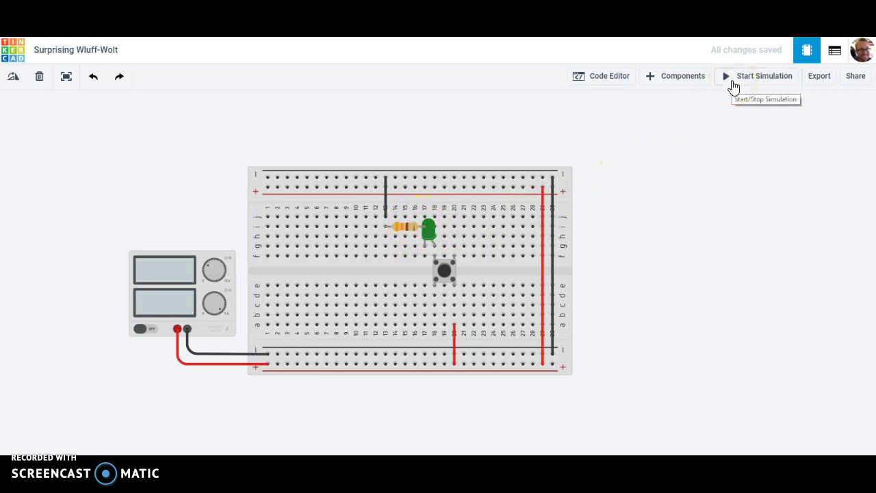
click(733, 85)
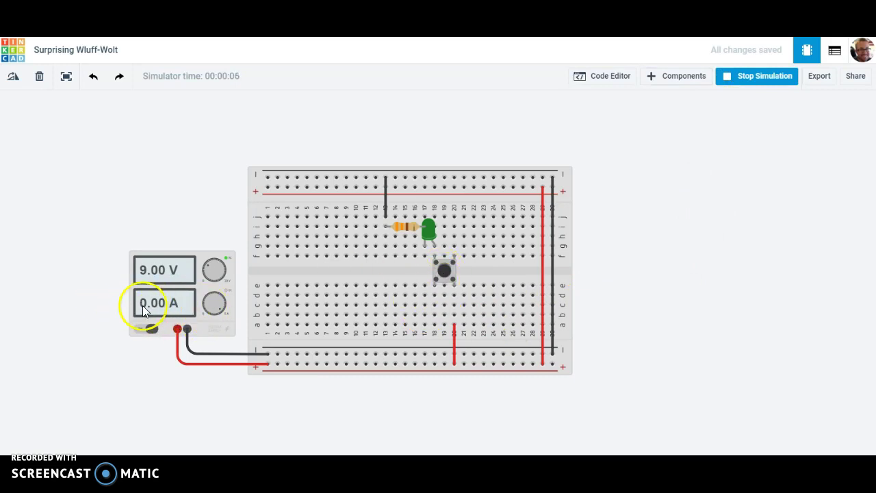
click(444, 274)
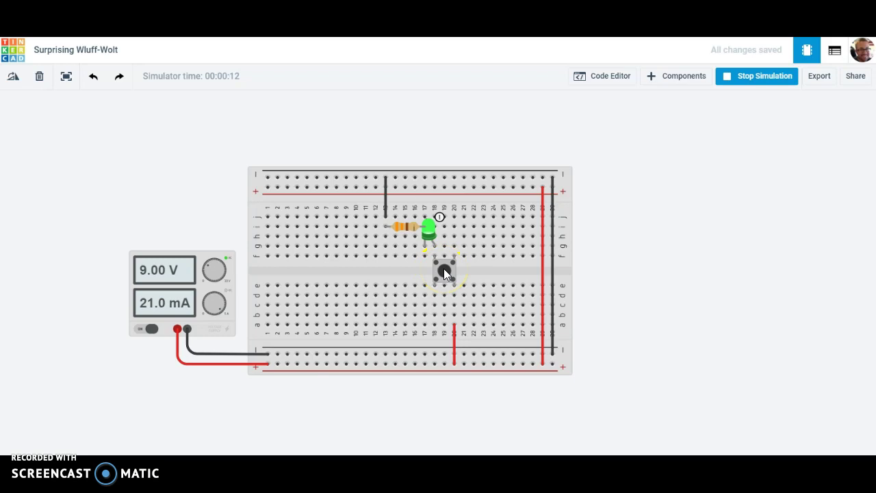
drag(445, 274, 441, 218)
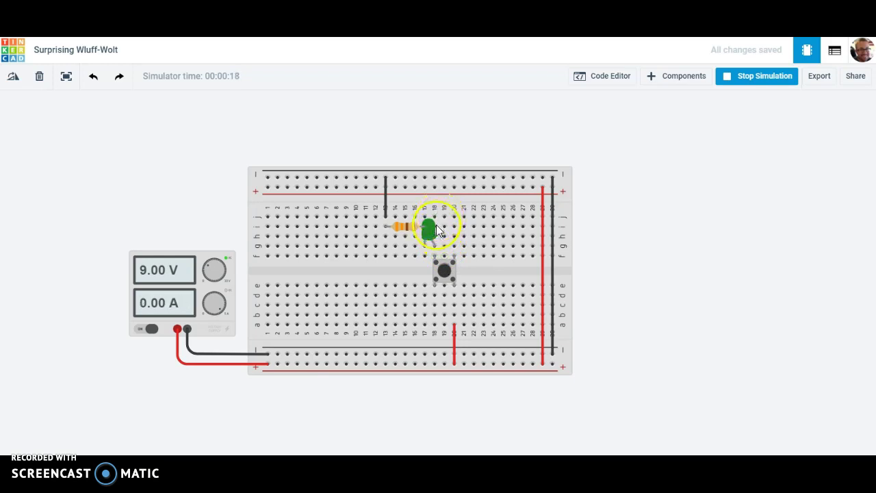
click(444, 274)
click(444, 273)
click(443, 275)
click(444, 275)
click(440, 272)
drag(441, 272, 439, 218)
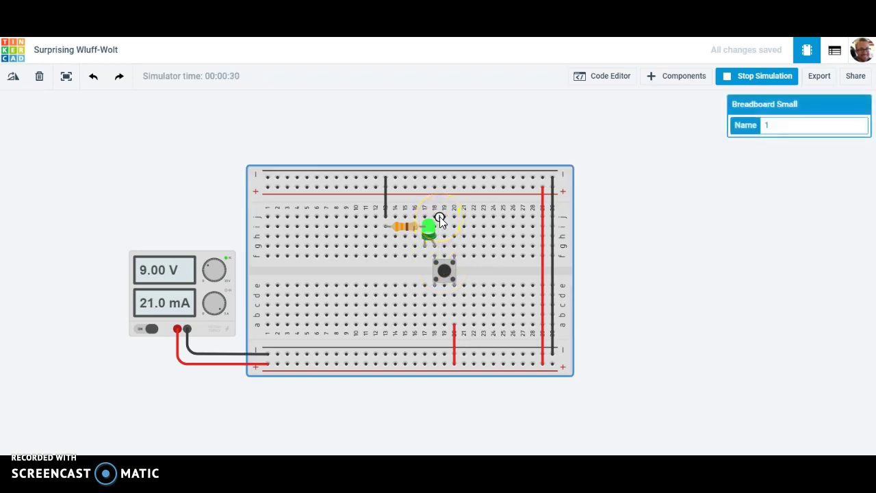
click(431, 224)
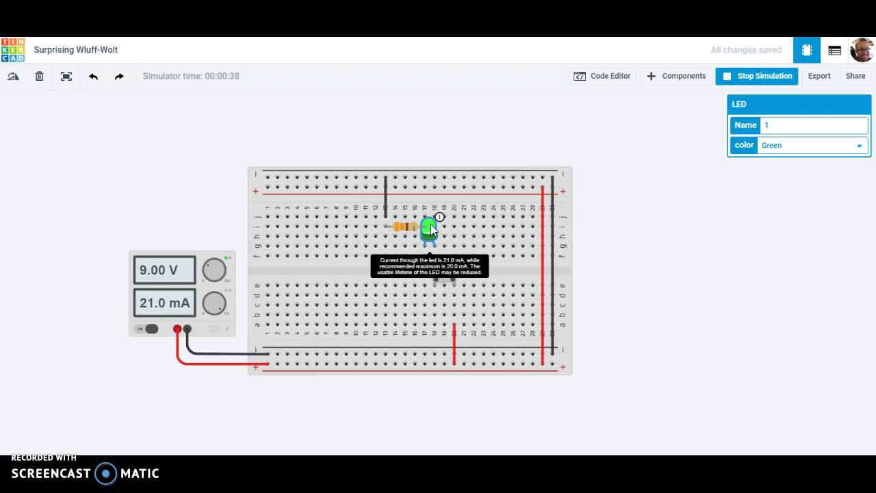
click(688, 226)
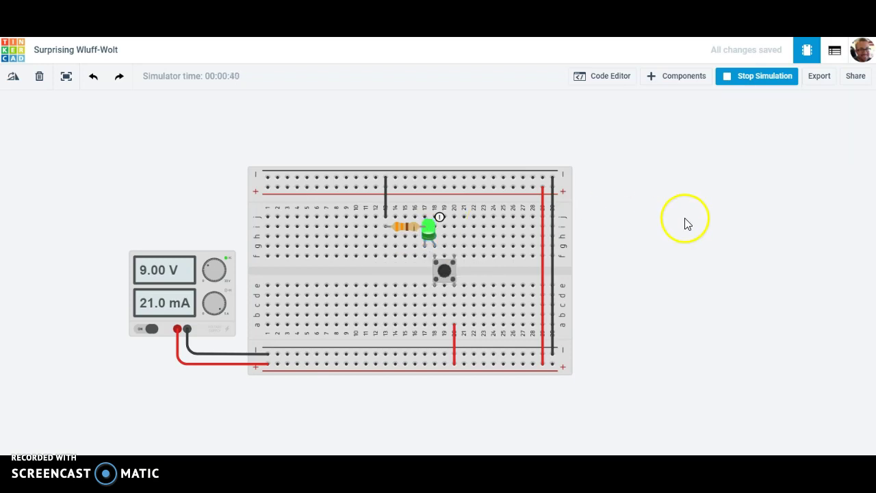
click(735, 78)
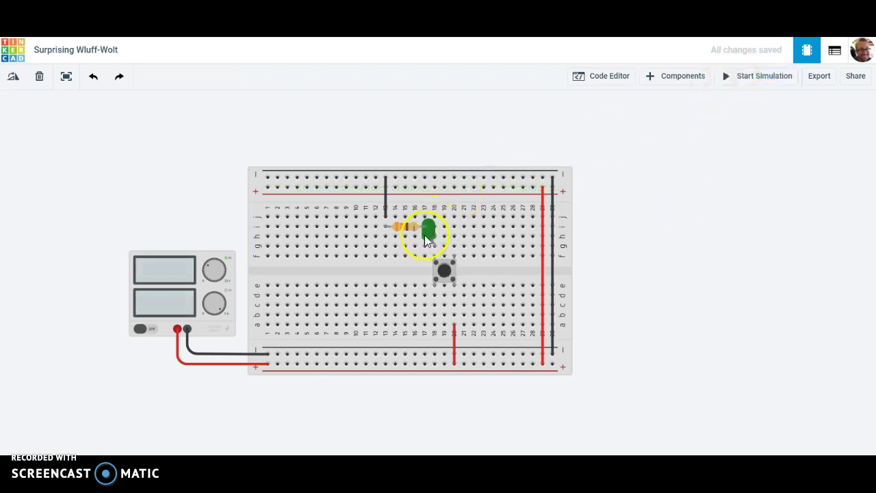
click(404, 228)
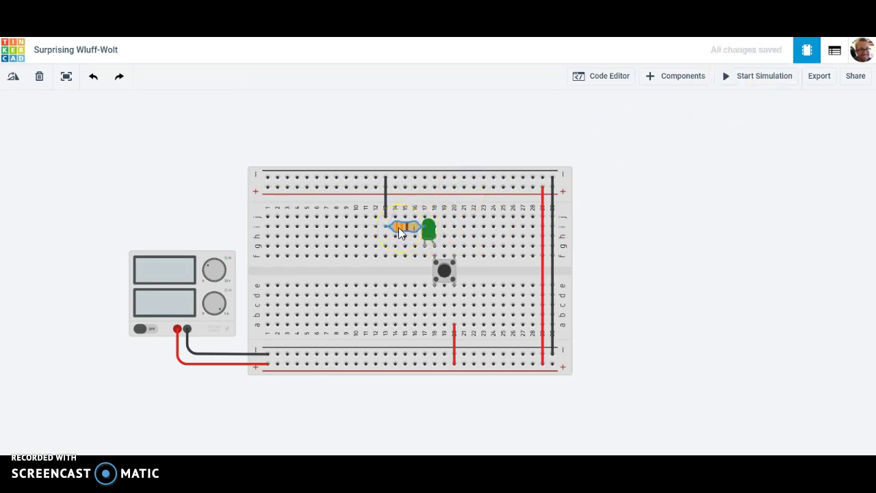